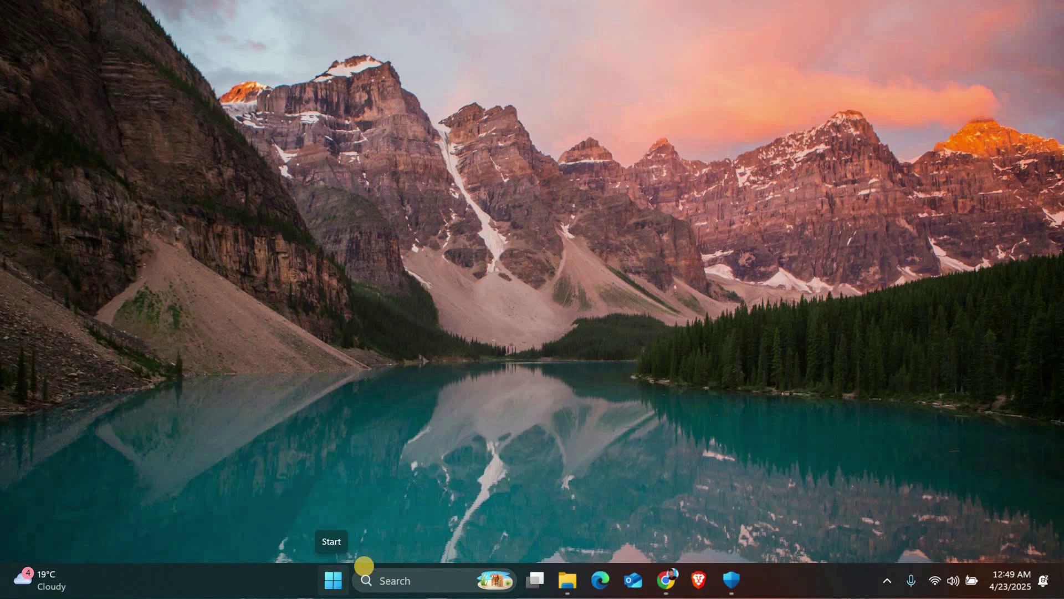
- Open the Start menu's power options, then dismiss them
click(333, 579)
click(718, 530)
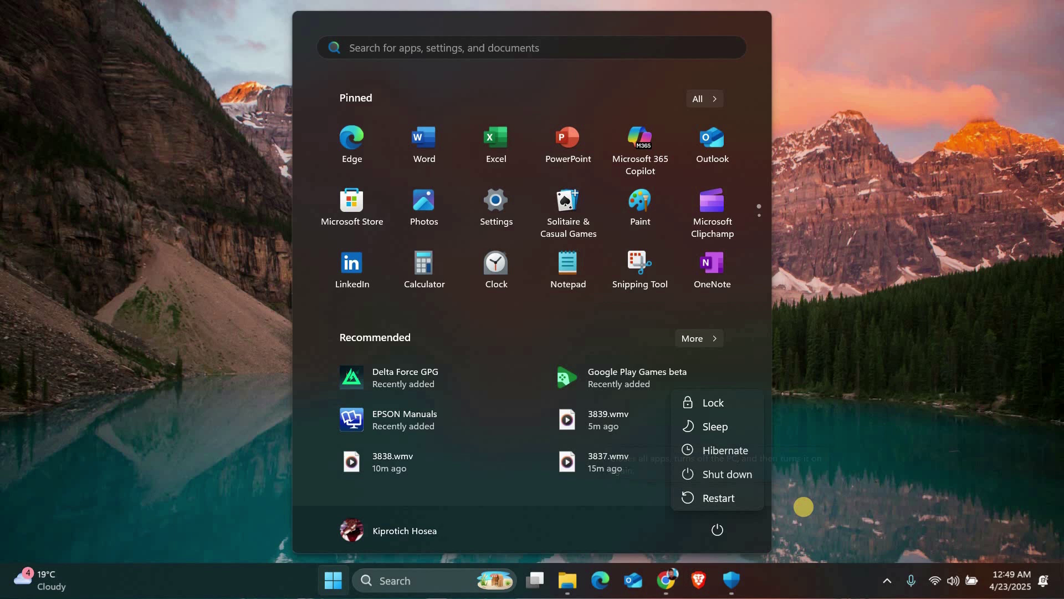
click(804, 507)
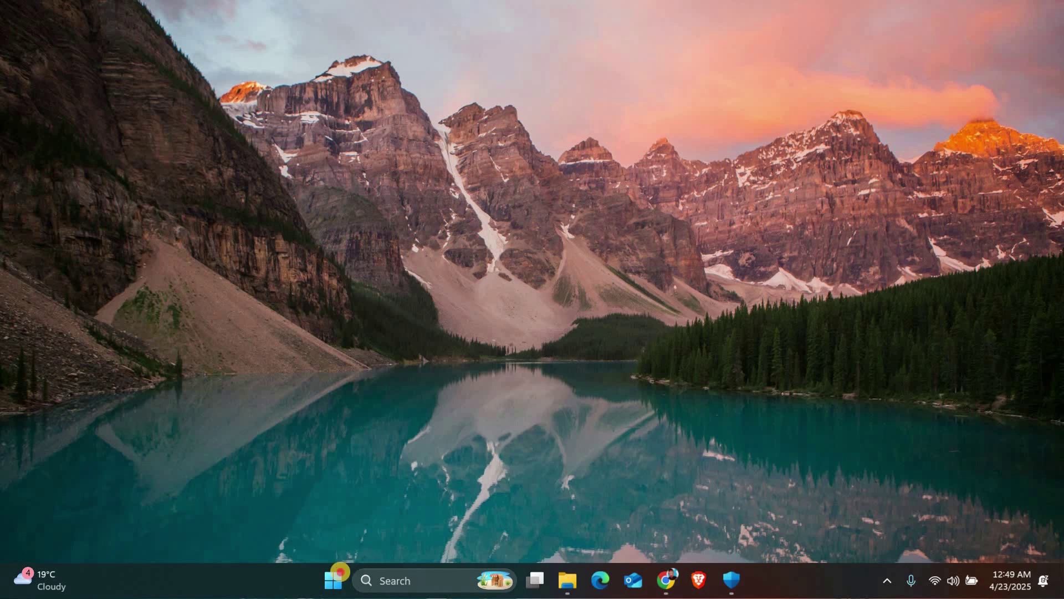
- Launch Windows Security and start a Quick scan under Virus & threat protection
key(super)
text(w)
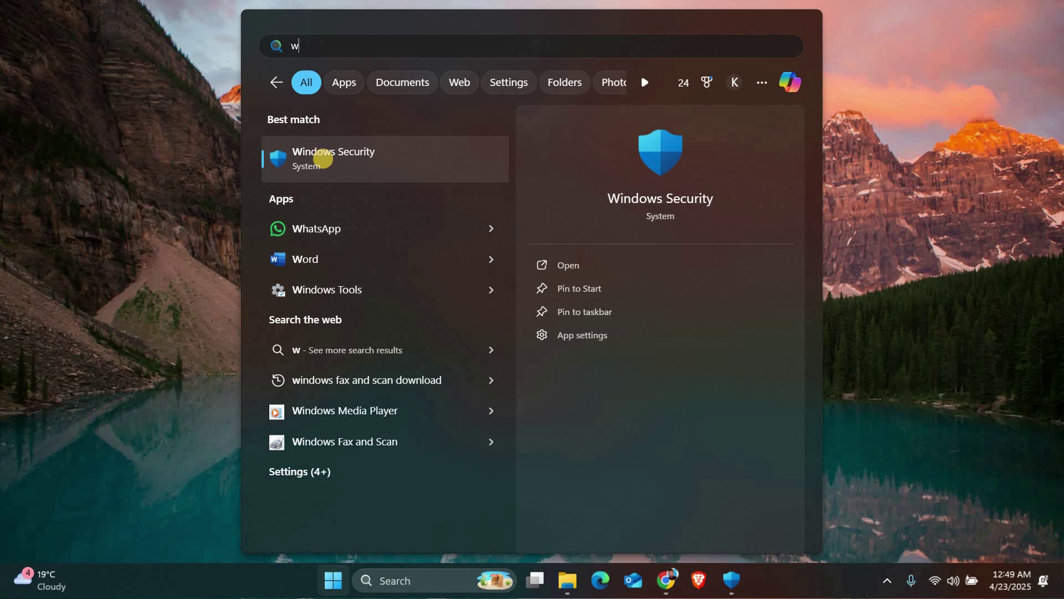
click(361, 179)
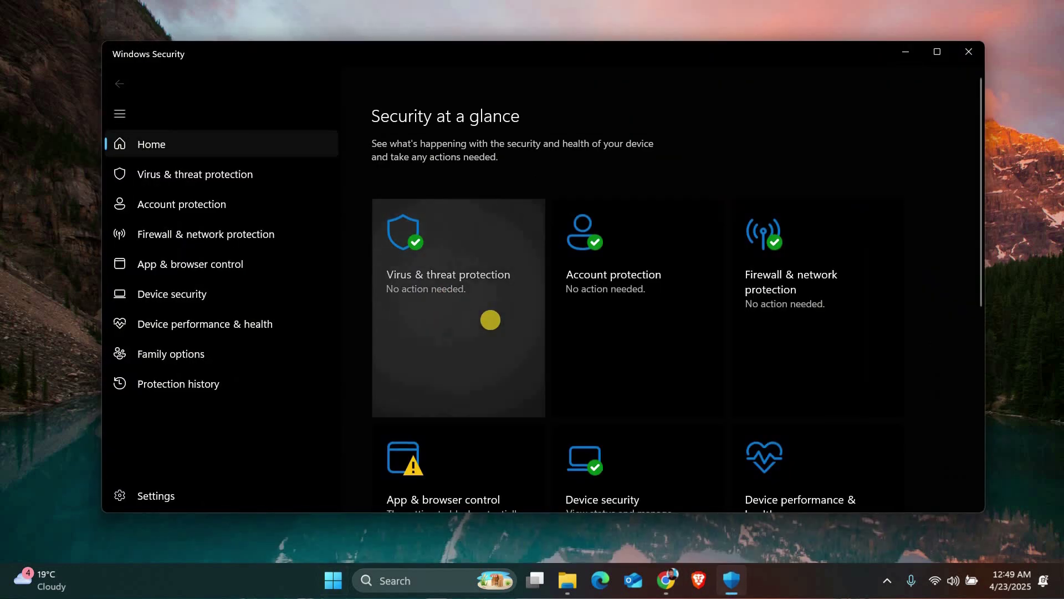
click(490, 320)
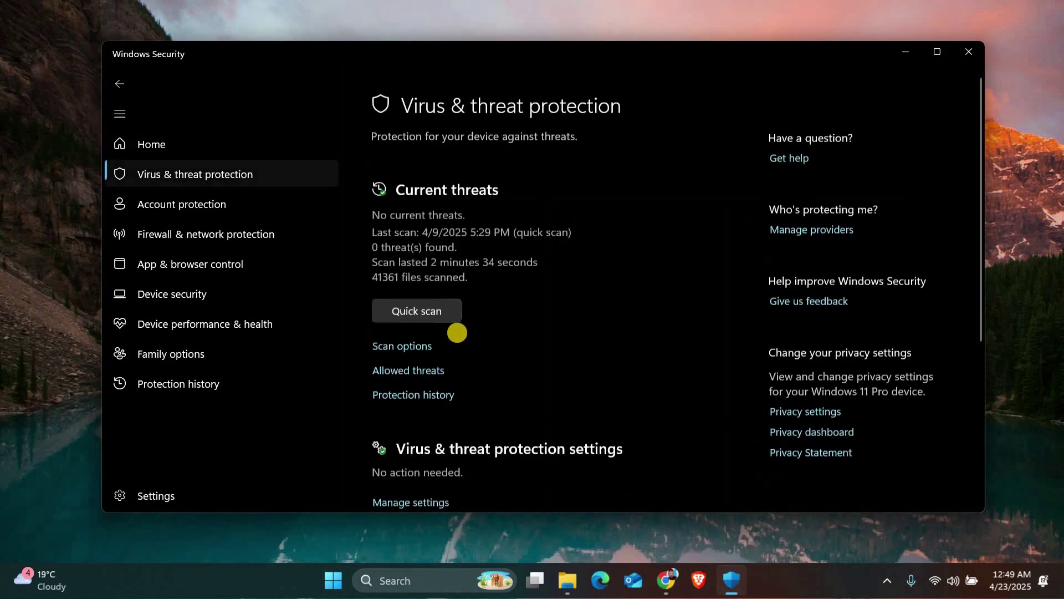
click(436, 302)
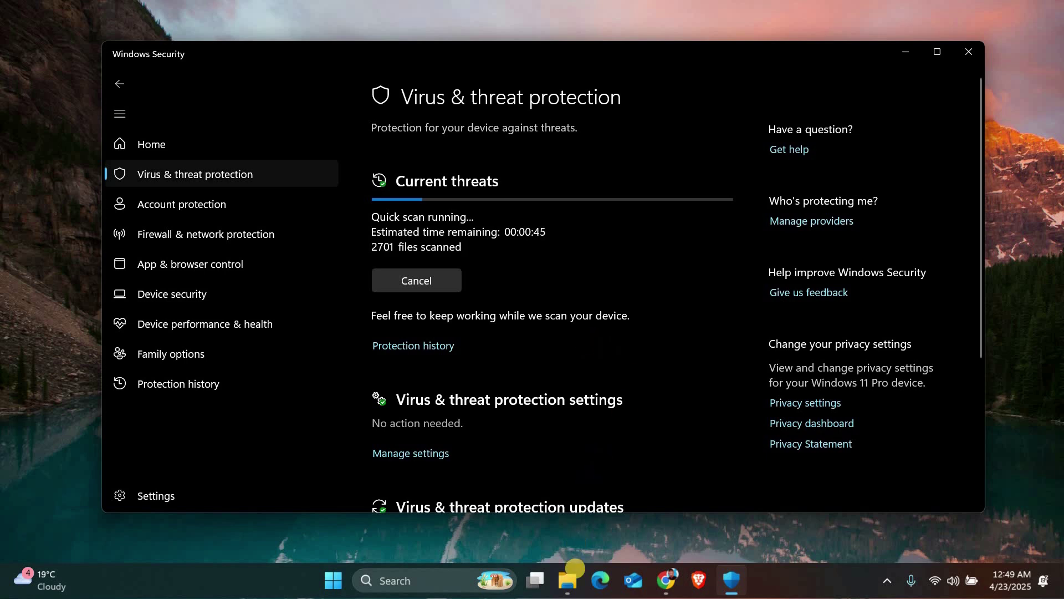
- Bring up the Windows Defender scan History folder in File Explorer
click(569, 580)
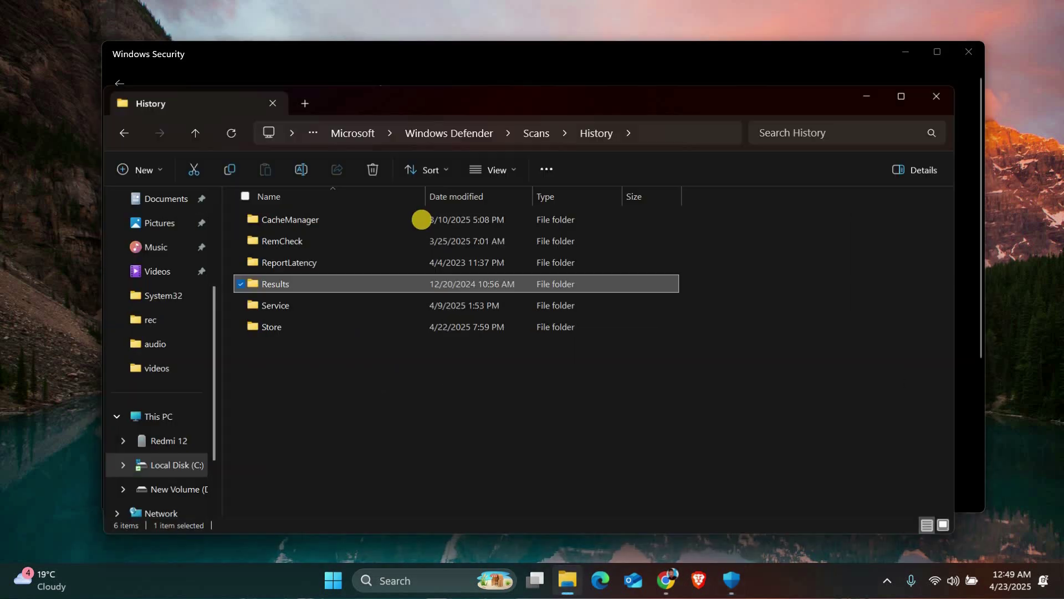
click(674, 132)
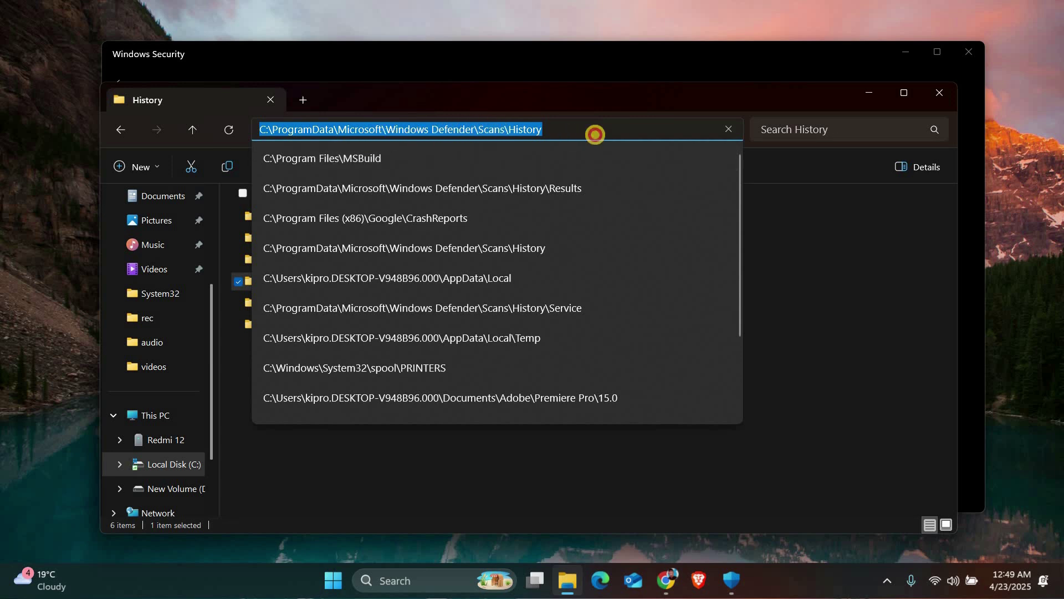
click(596, 135)
click(283, 307)
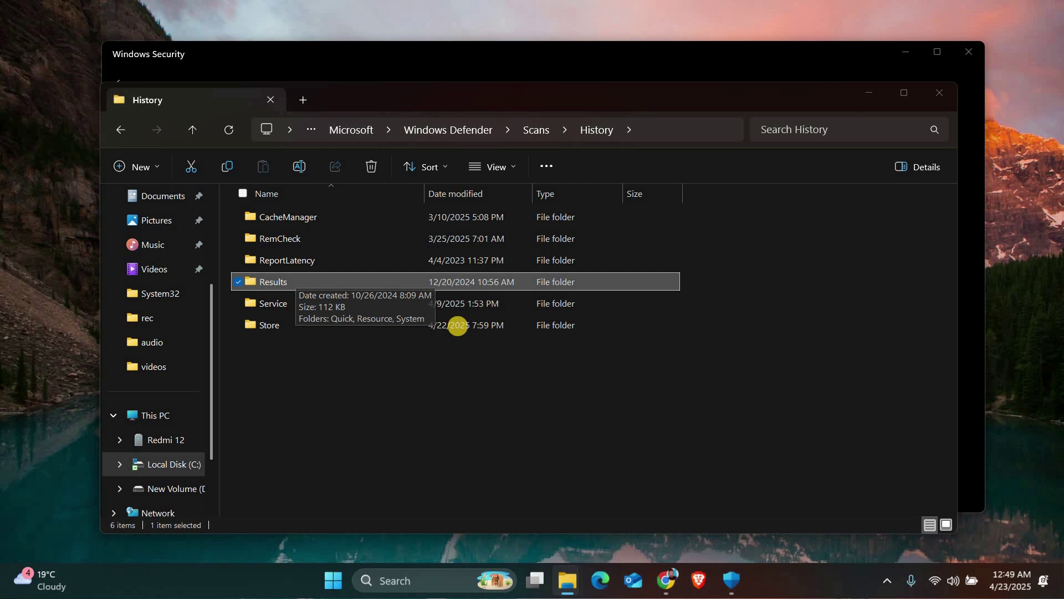
- Permanently delete the Results folder, skipping files whose access is denied
key(shift+Delete)
key(Return)
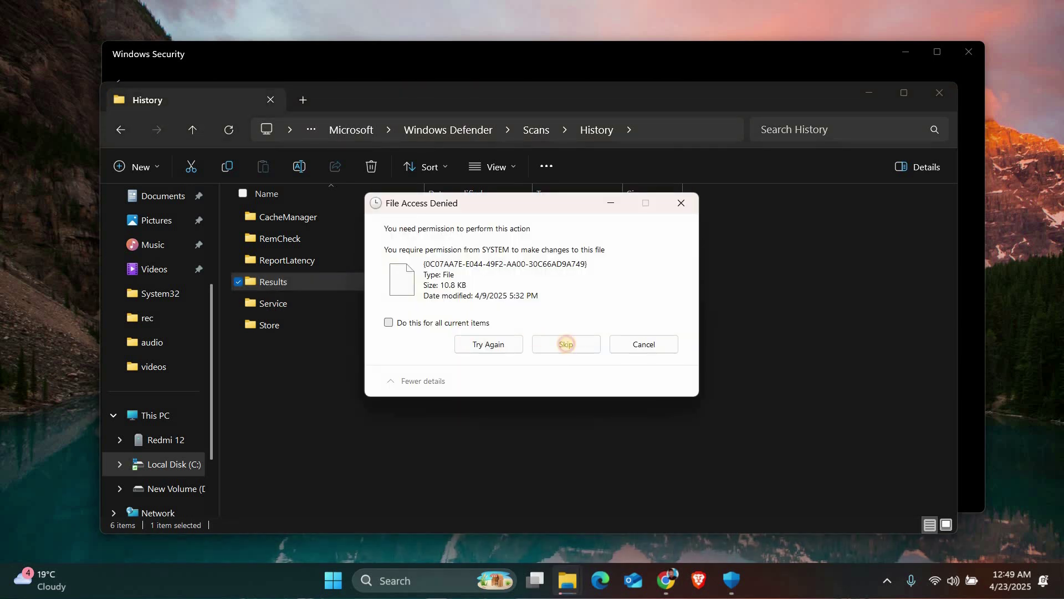
click(389, 322)
click(566, 344)
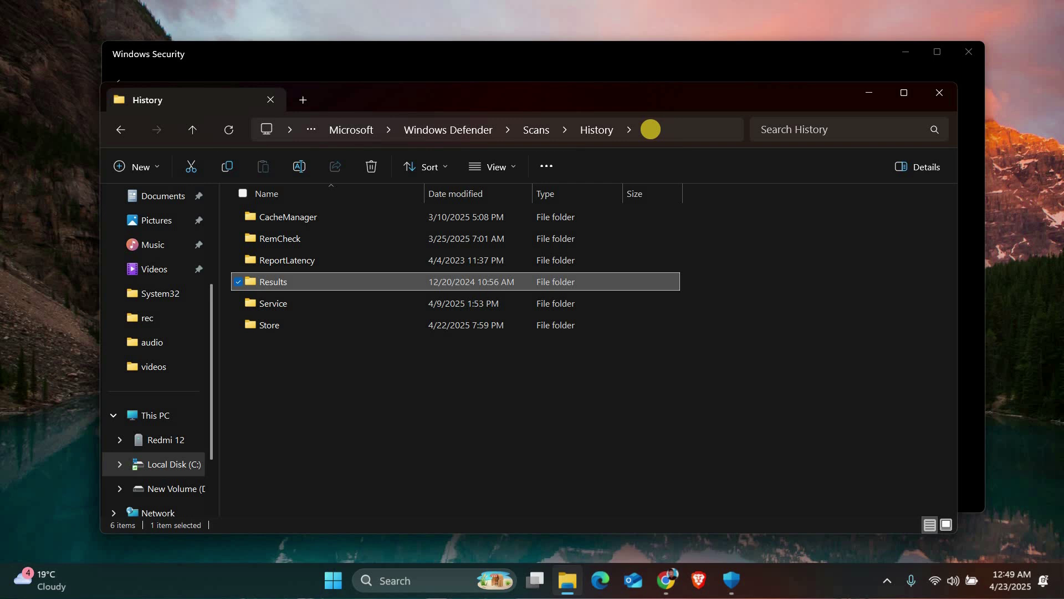
- Navigate to C:\Program Files\MSBuild and briefly select its Microsoft folder
click(651, 129)
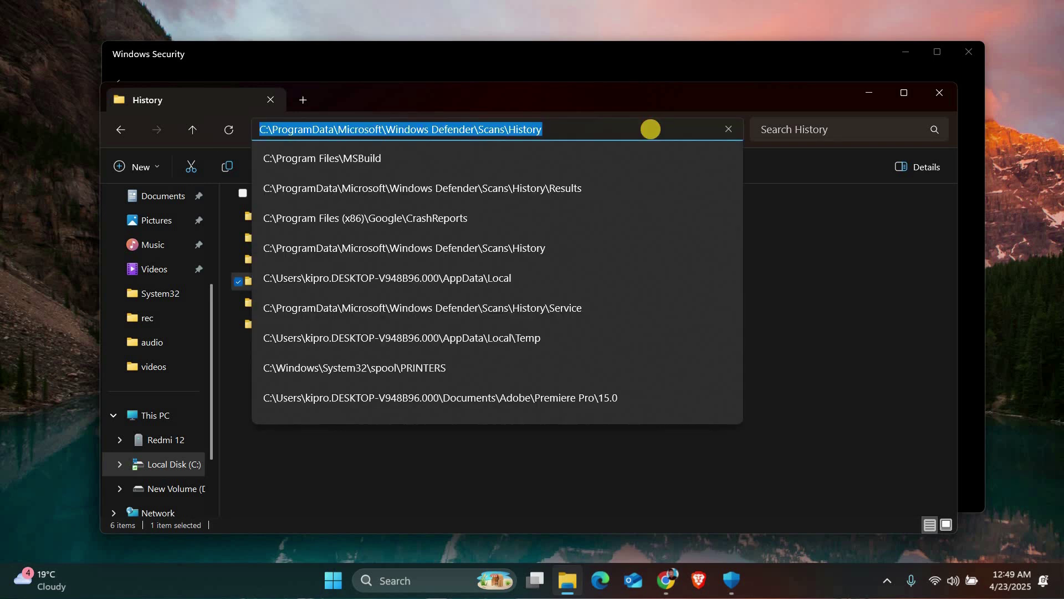
key(Down)
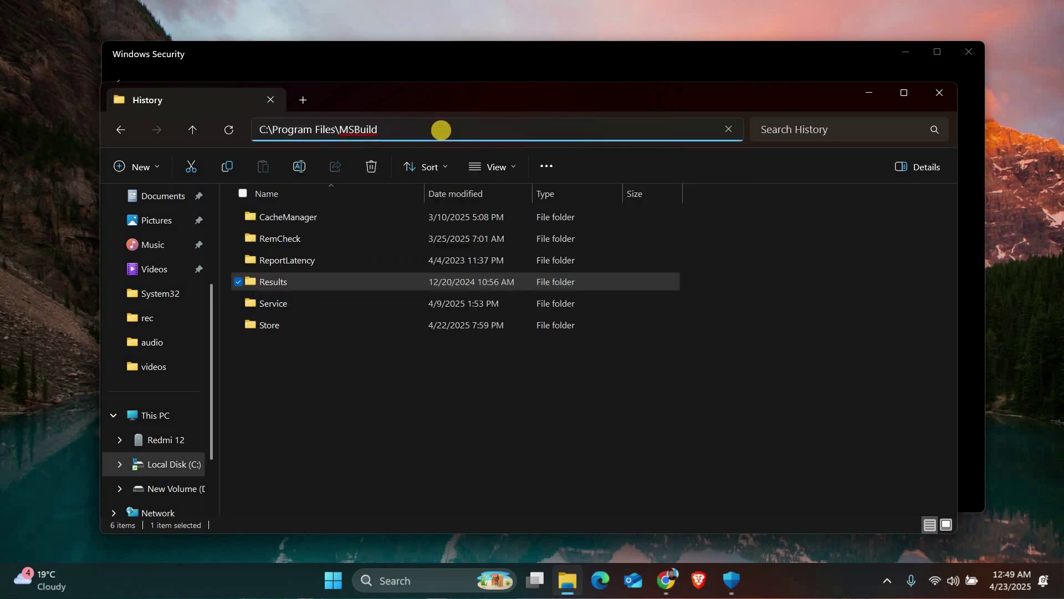
key(Return)
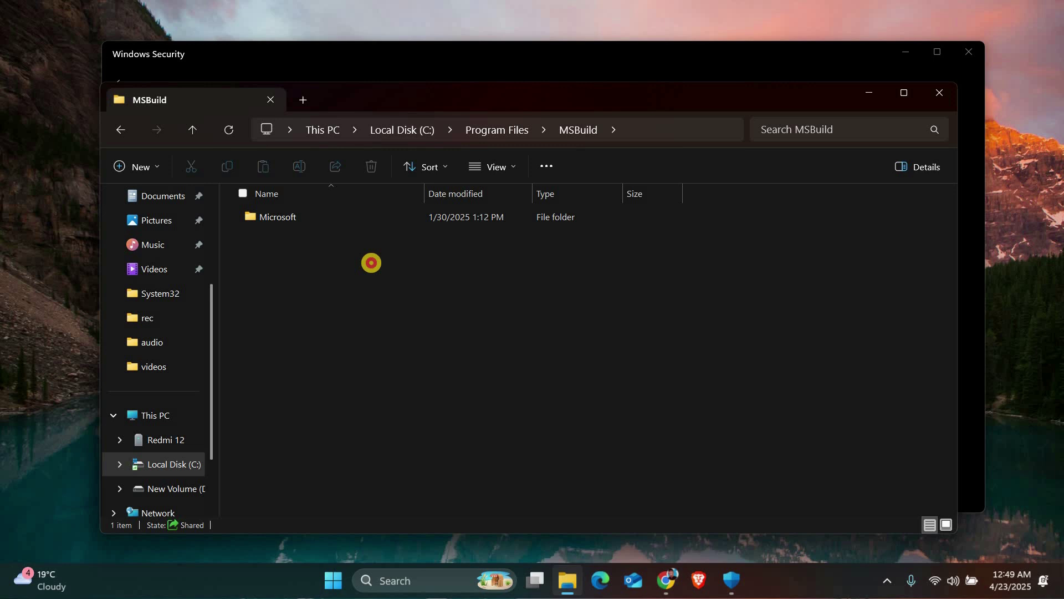
drag(378, 291, 363, 212)
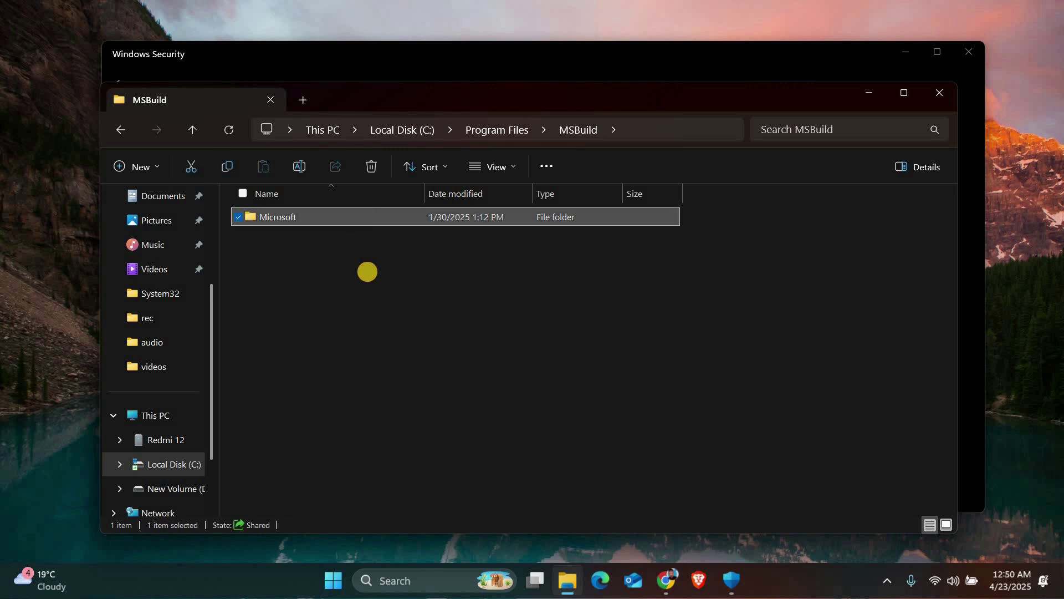
click(368, 271)
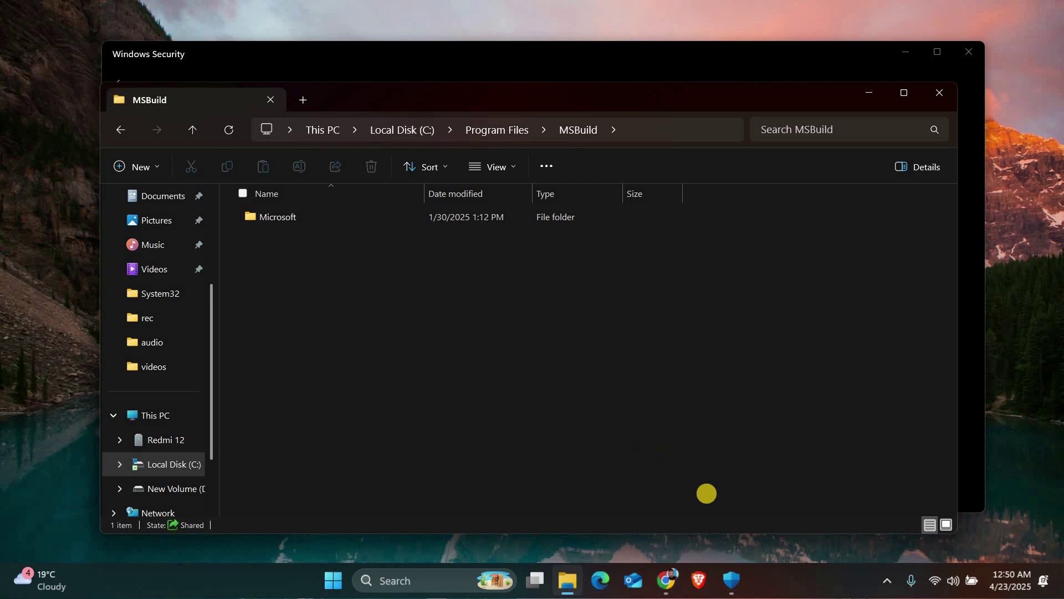
- Open Protection history and expand the latest 'Protected folder access blocked' entry for dllhost.exe
click(731, 580)
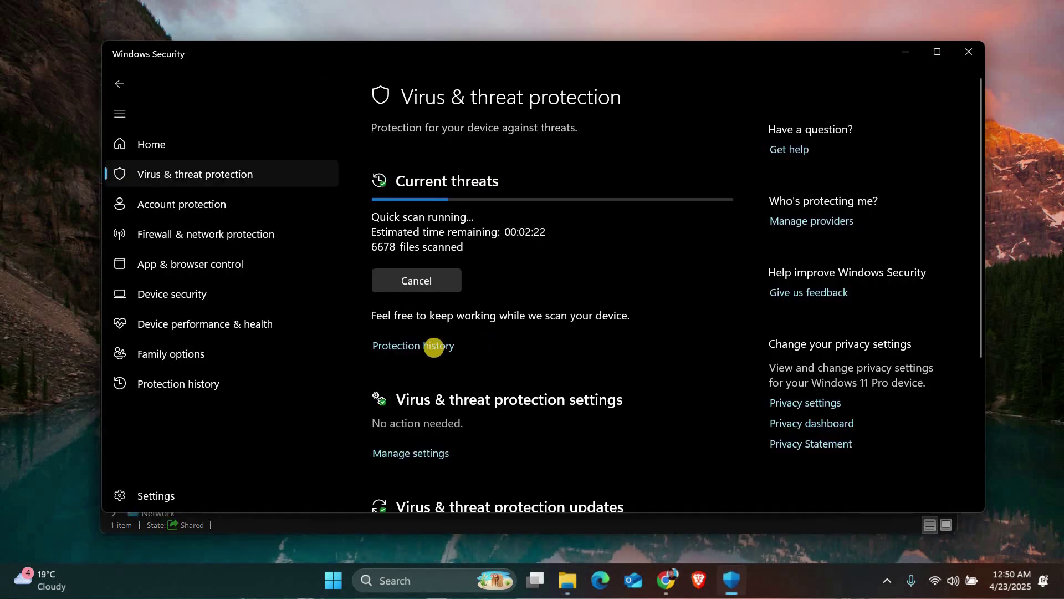
click(437, 346)
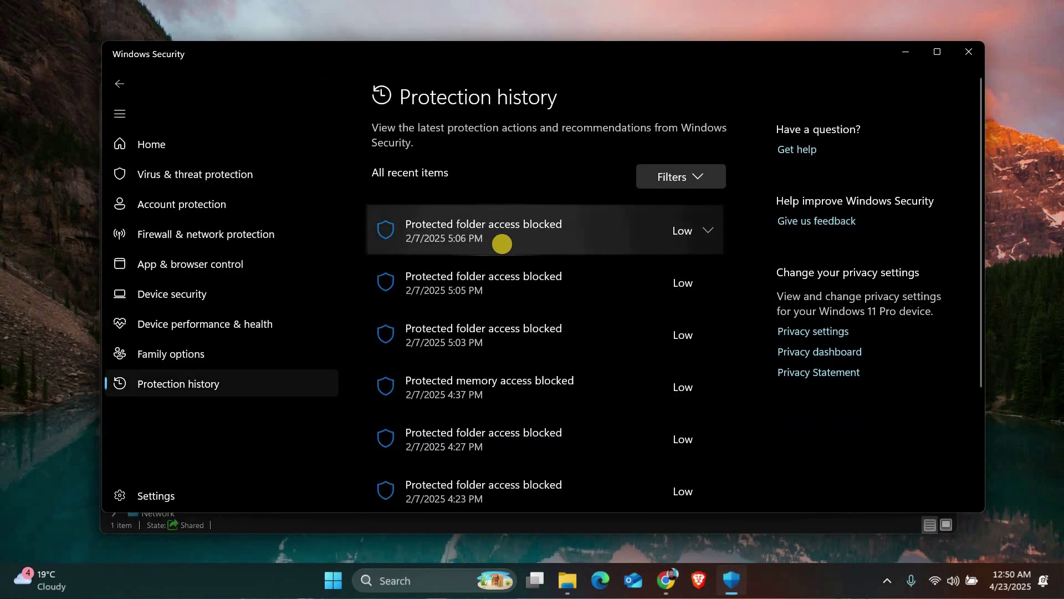
click(503, 244)
scroll(503, 274, down, 2)
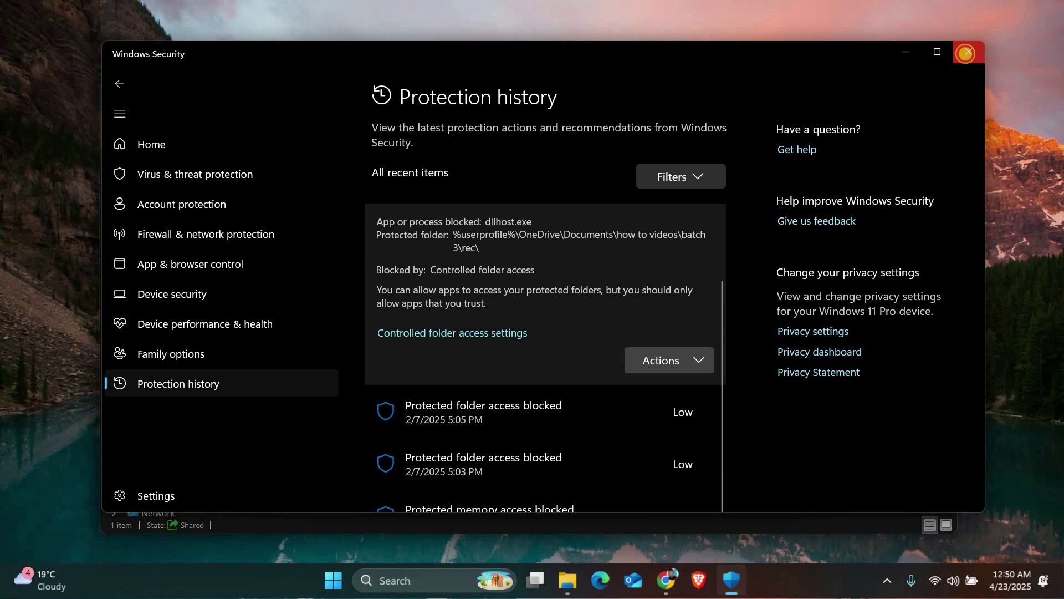
- Close the Windows Security window so only the desktop shows
click(967, 53)
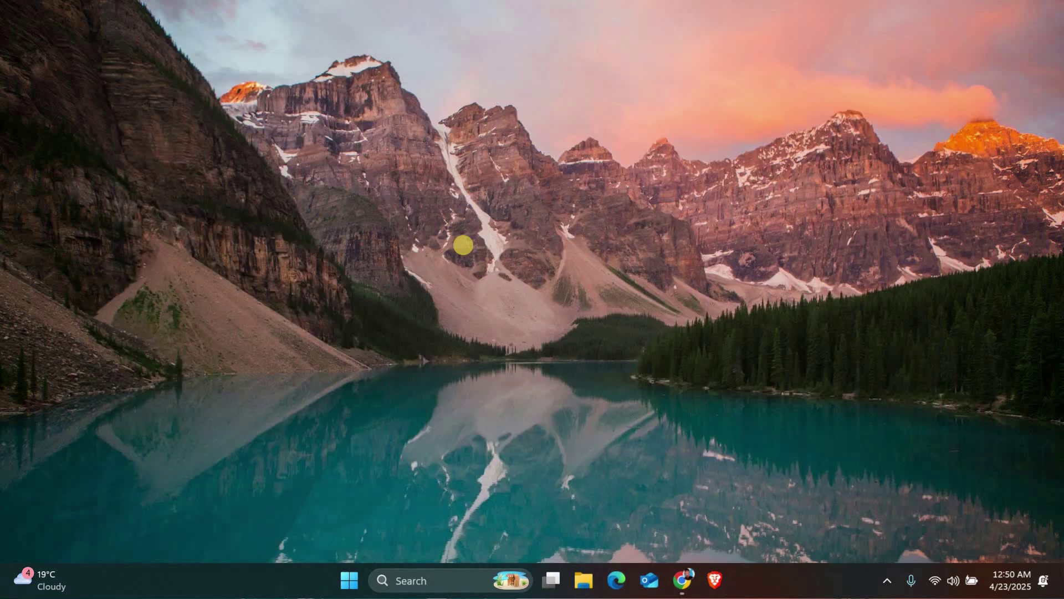